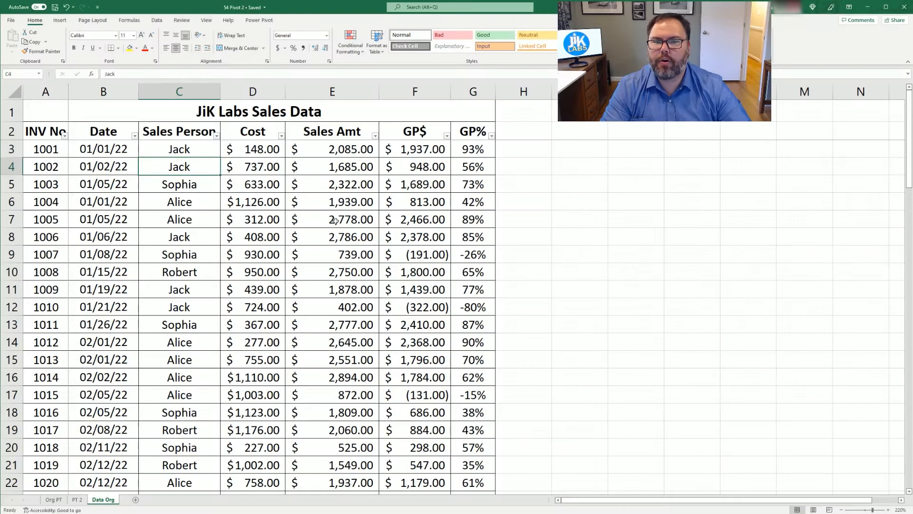
# - Insert a PivotTable from the range 'Data Org'!$A$2:$G$83 and place it on a new worksheet
pyautogui.click(59, 22)
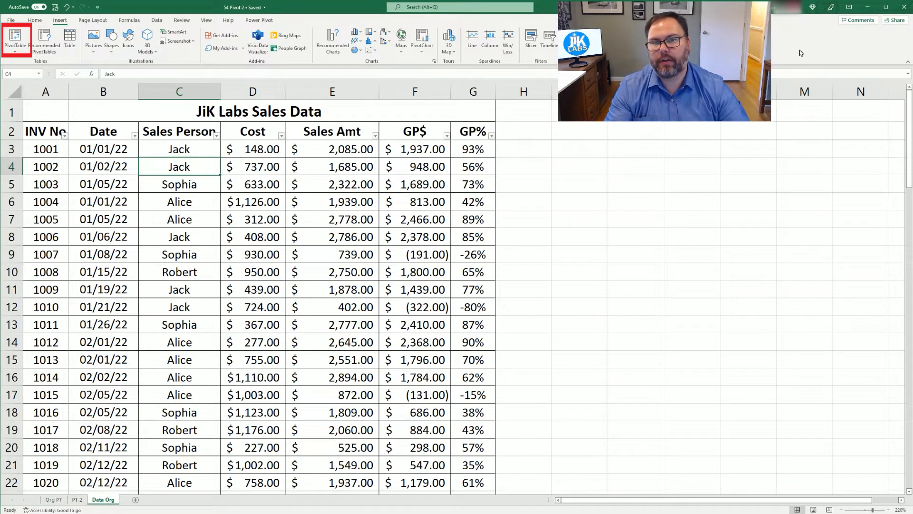
pyautogui.click(16, 45)
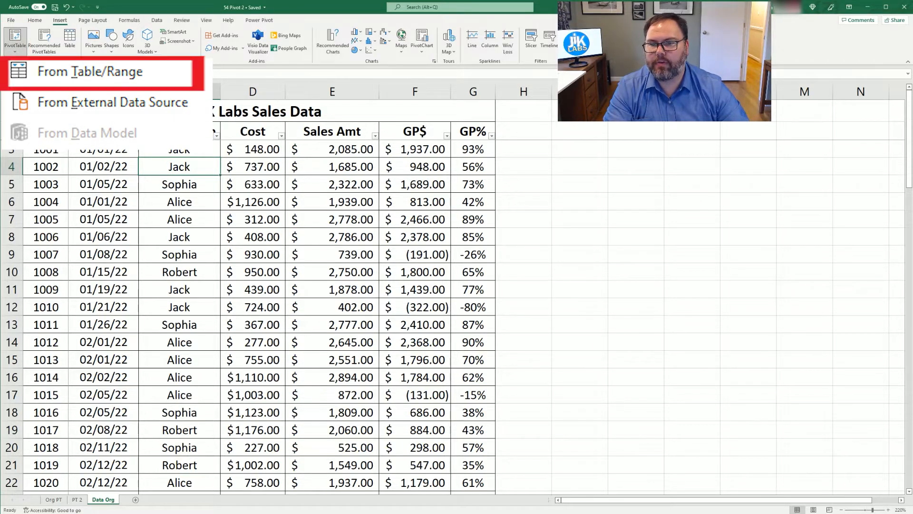
pyautogui.click(77, 71)
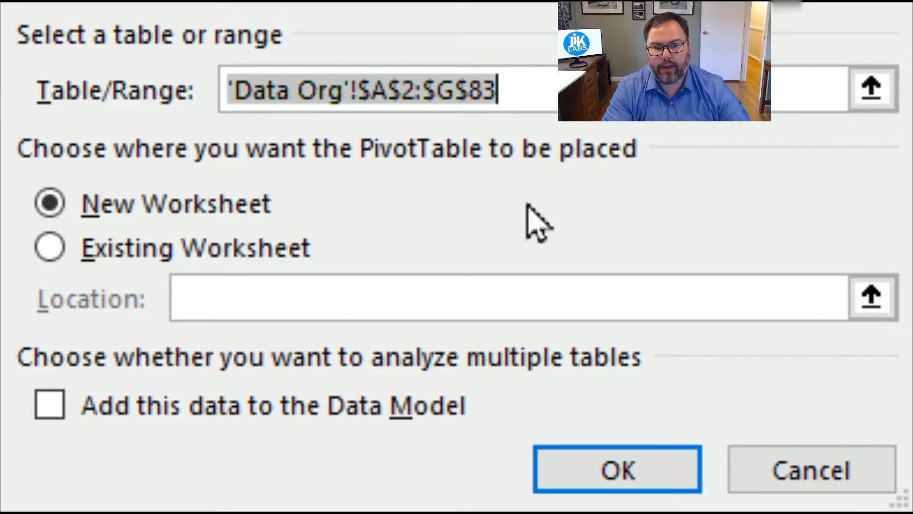
pyautogui.click(46, 202)
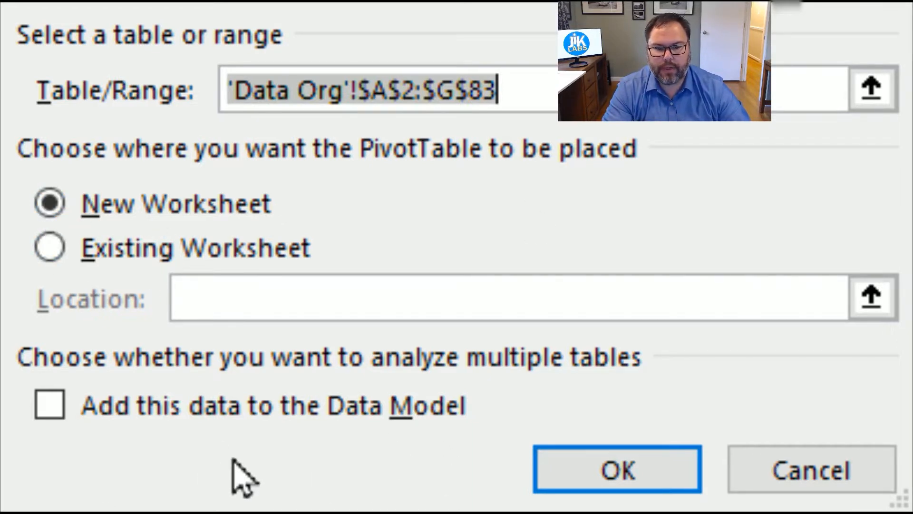
pyautogui.click(598, 478)
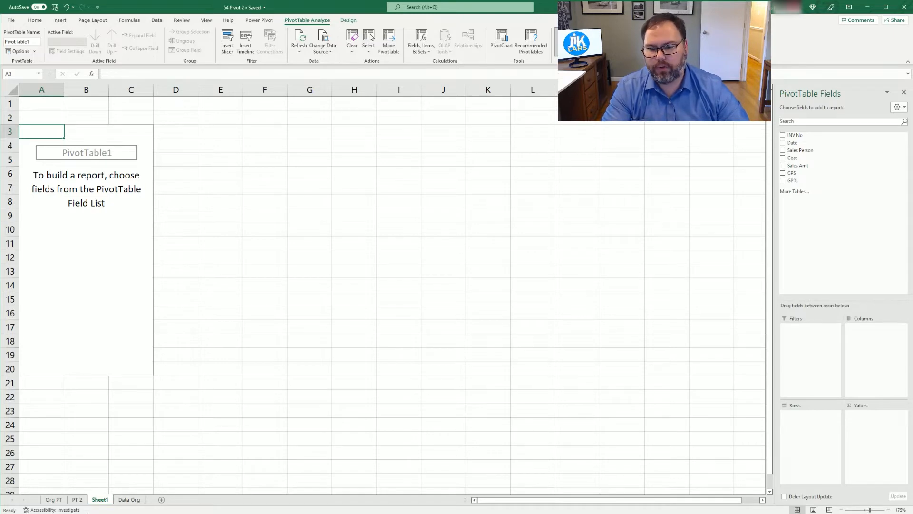
# - Check the Data Org records, then set Sales Person as the pivot table's rows and Sales Amt as its values
pyautogui.click(127, 499)
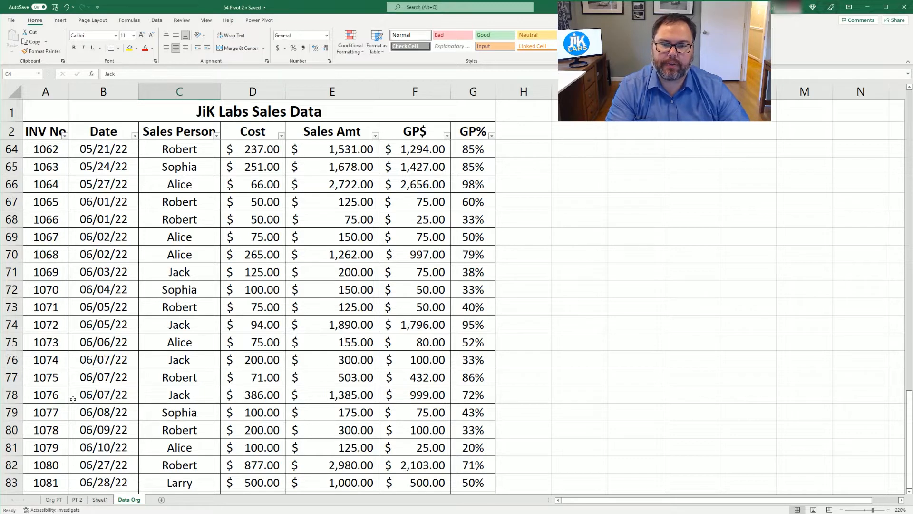
pyautogui.click(104, 500)
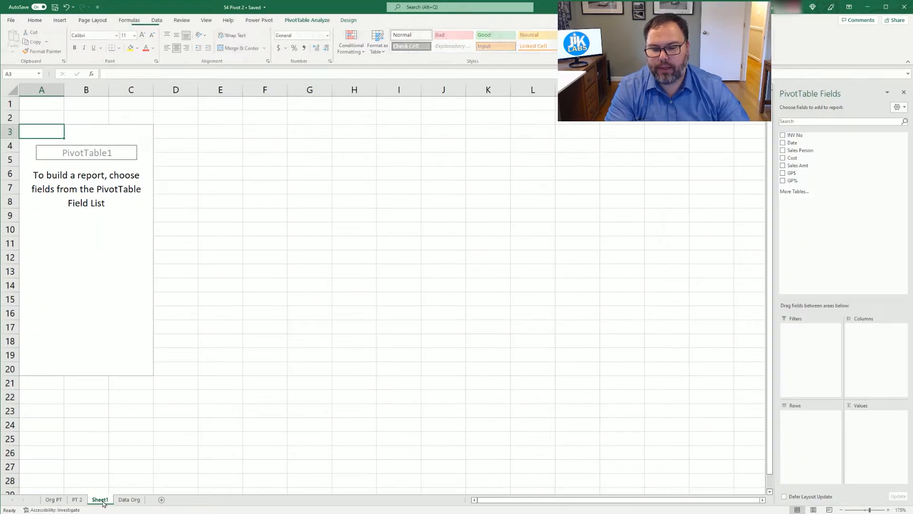
pyautogui.click(783, 151)
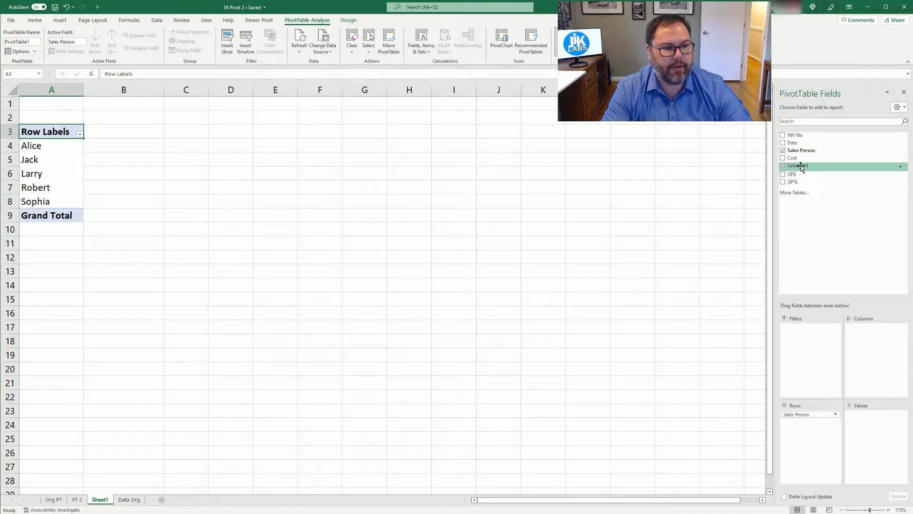
pyautogui.moveTo(798, 165); pyautogui.dragTo(875, 442)
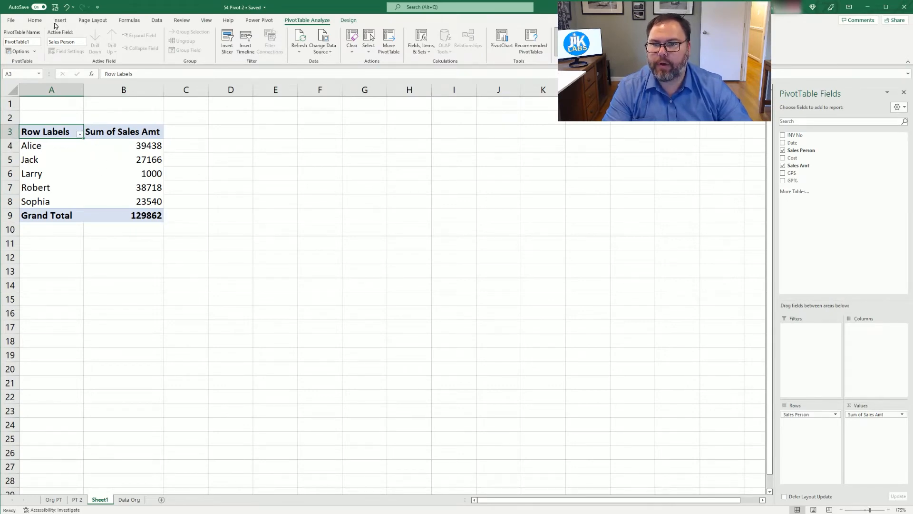
# - Format the whole Sum of Sales Amt column with the Accounting number format
pyautogui.click(36, 21)
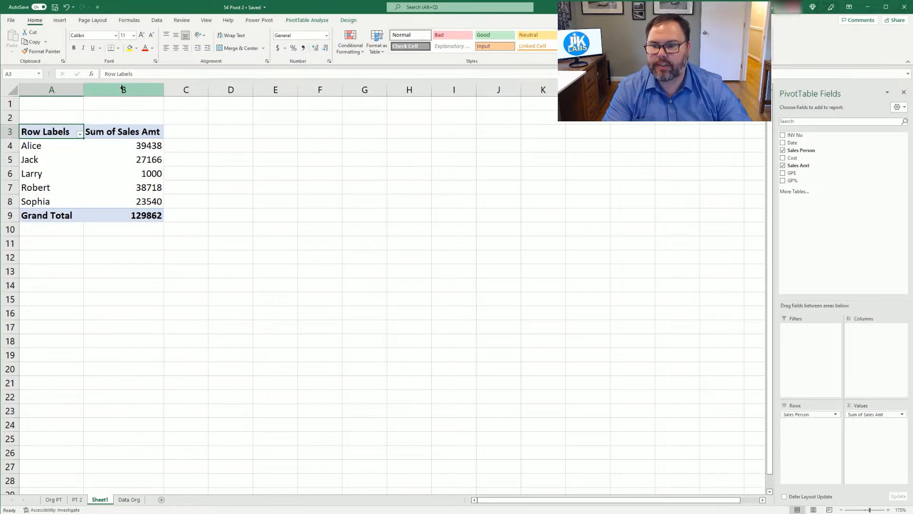
pyautogui.click(122, 89)
pyautogui.click(277, 48)
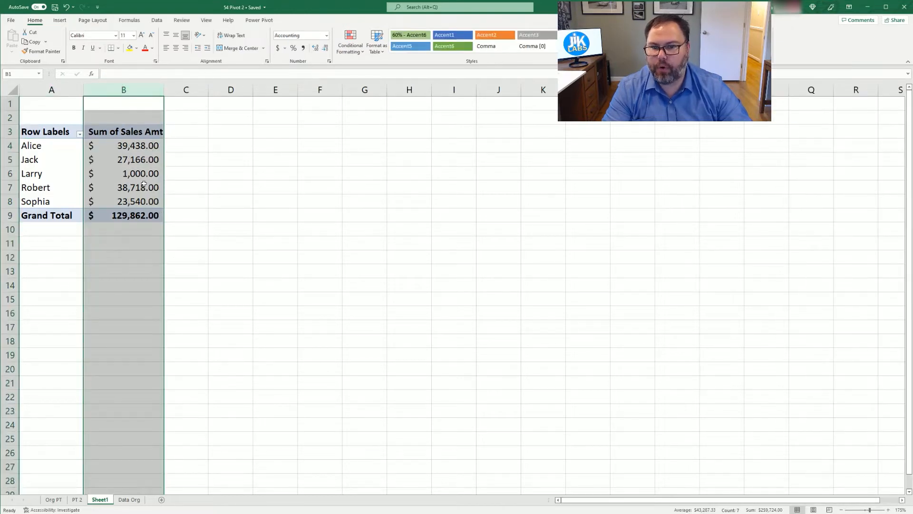
pyautogui.click(128, 248)
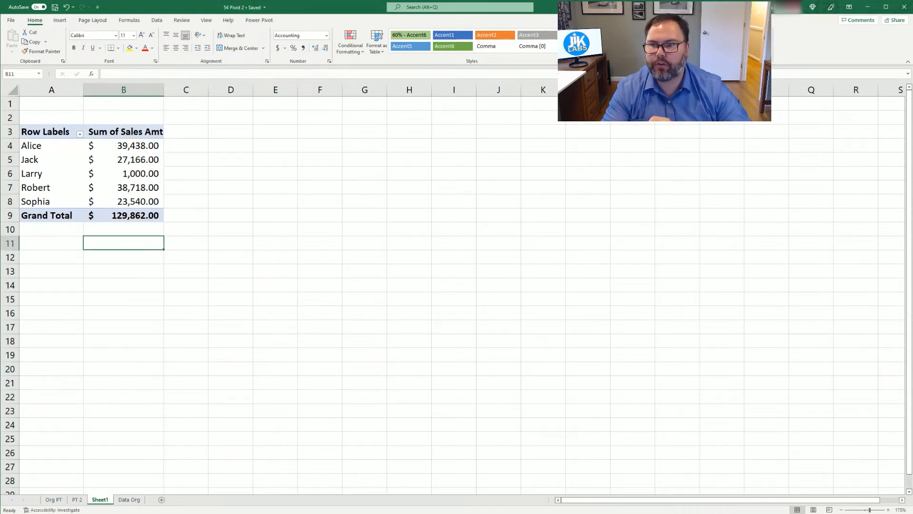
pyautogui.hotkey('alt', 'Tab')
pyautogui.hotkey('alt', 'Tab')
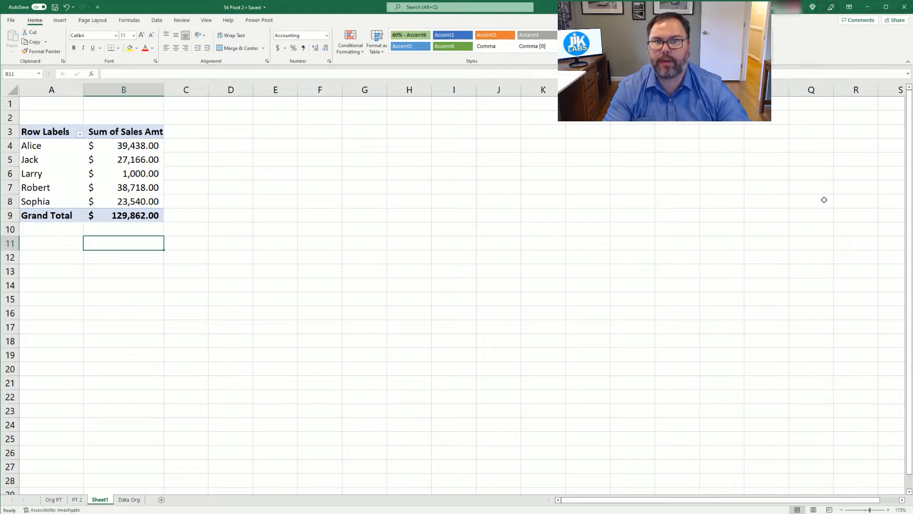
# - Add the Cost field to the pivot table's values and remove it again
pyautogui.click(49, 167)
pyautogui.click(102, 170)
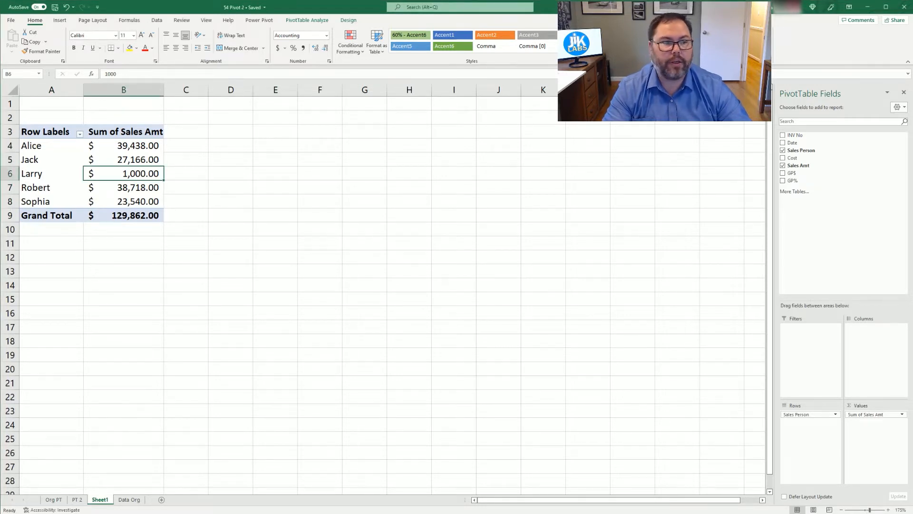
pyautogui.click(784, 158)
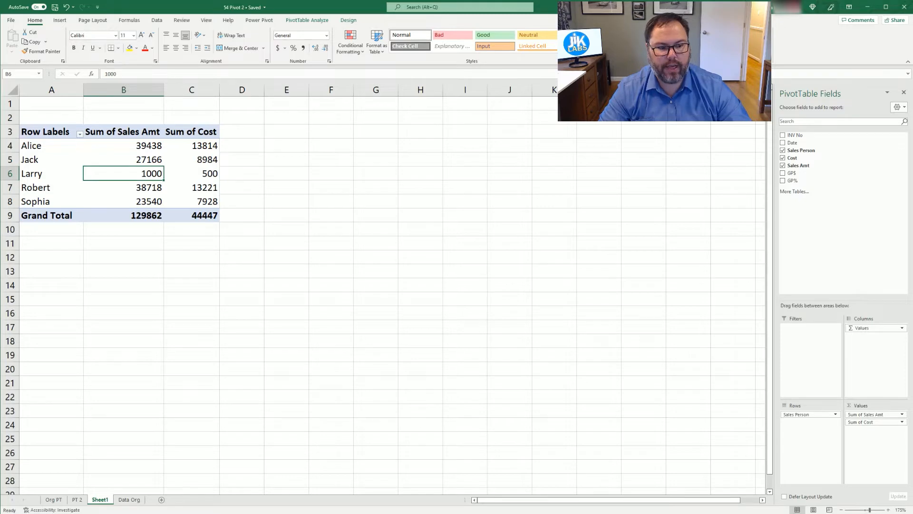
pyautogui.moveTo(861, 422); pyautogui.dragTo(636, 336)
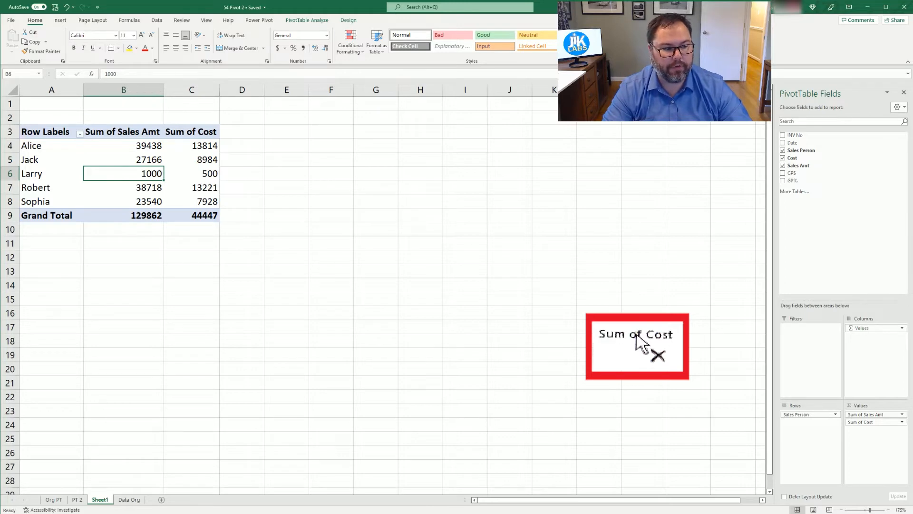
pyautogui.moveTo(637, 336); pyautogui.dragTo(640, 338)
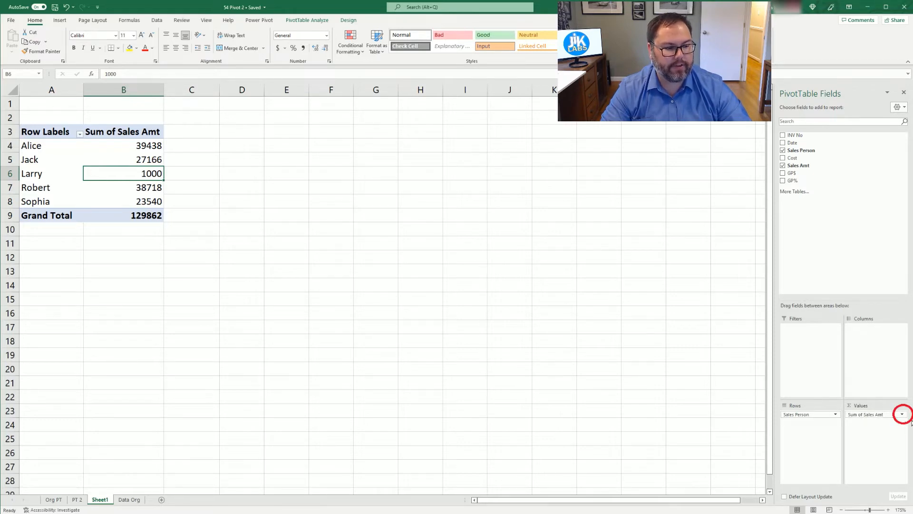
# - Keep Sales Amt summarized by Sum and set its number format to Currency, 2 decimals, $ symbol, with black parentheses for negatives
pyautogui.click(903, 416)
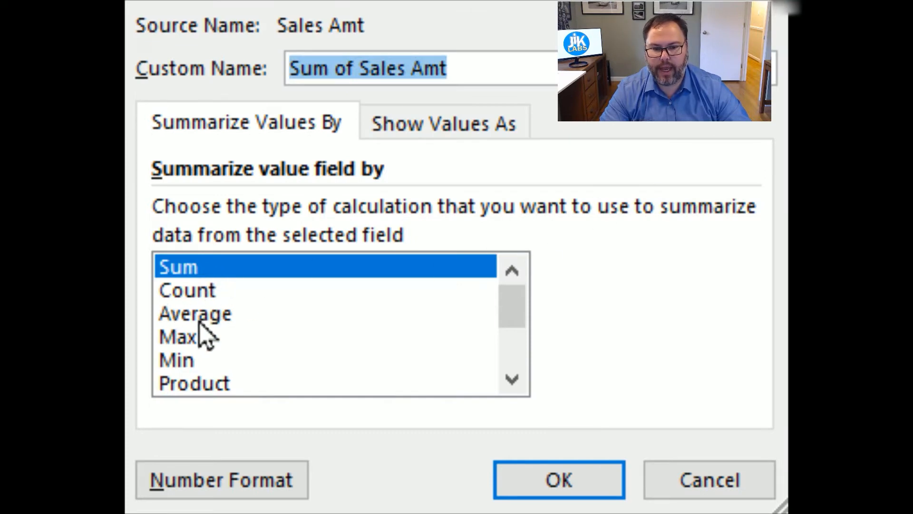
pyautogui.click(512, 379)
pyautogui.click(512, 380)
pyautogui.moveTo(515, 336); pyautogui.dragTo(542, 250)
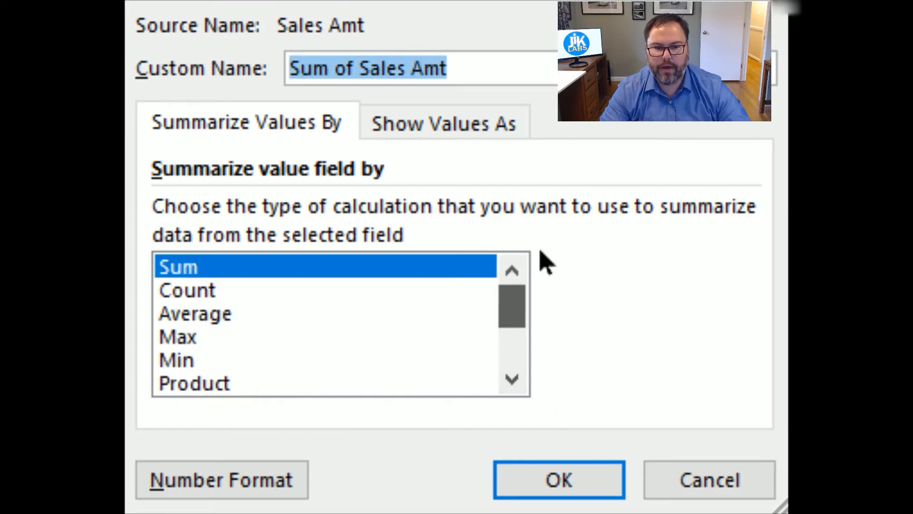
pyautogui.click(215, 270)
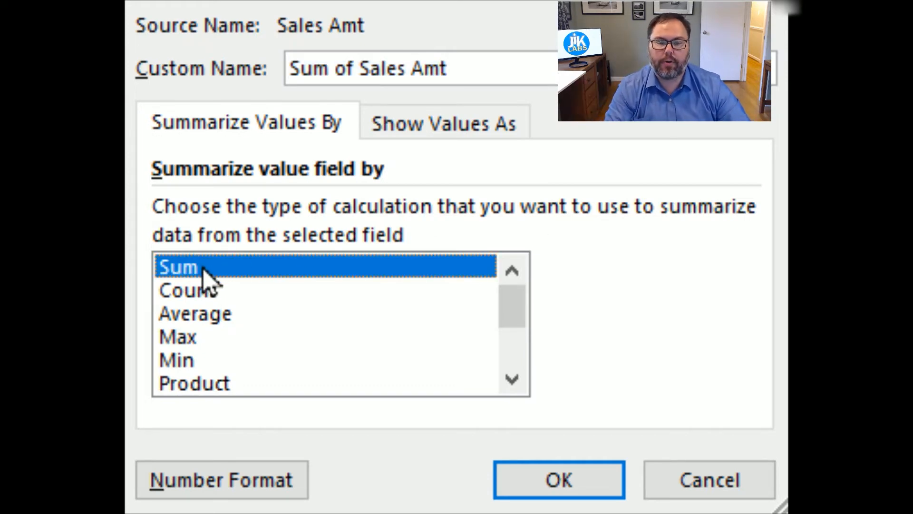
pyautogui.click(200, 485)
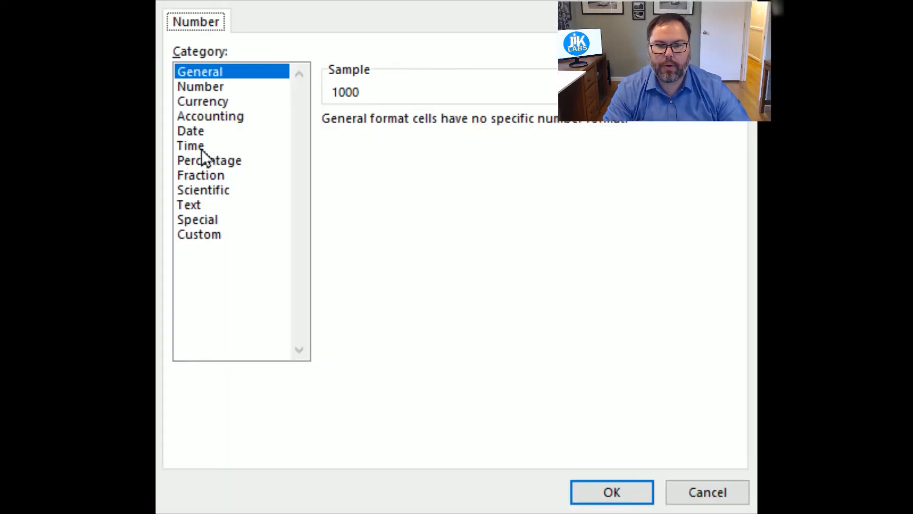
pyautogui.click(210, 102)
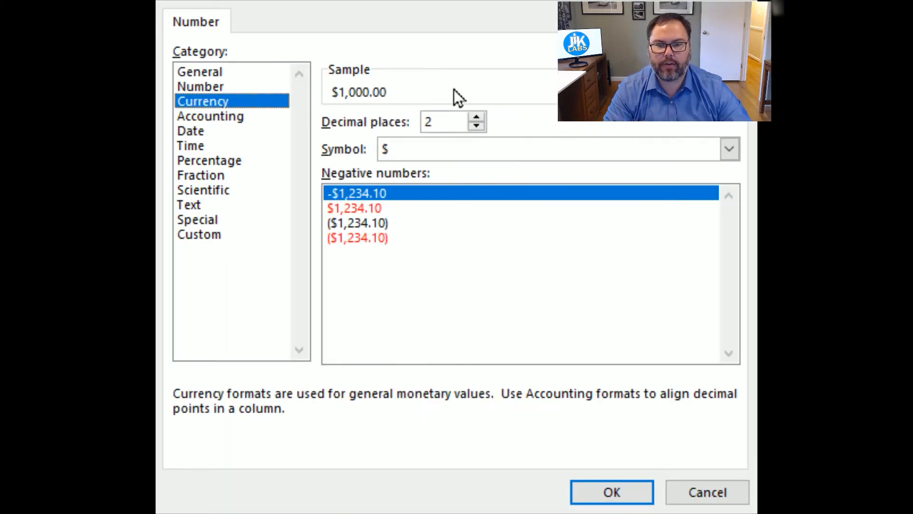
pyautogui.click(352, 223)
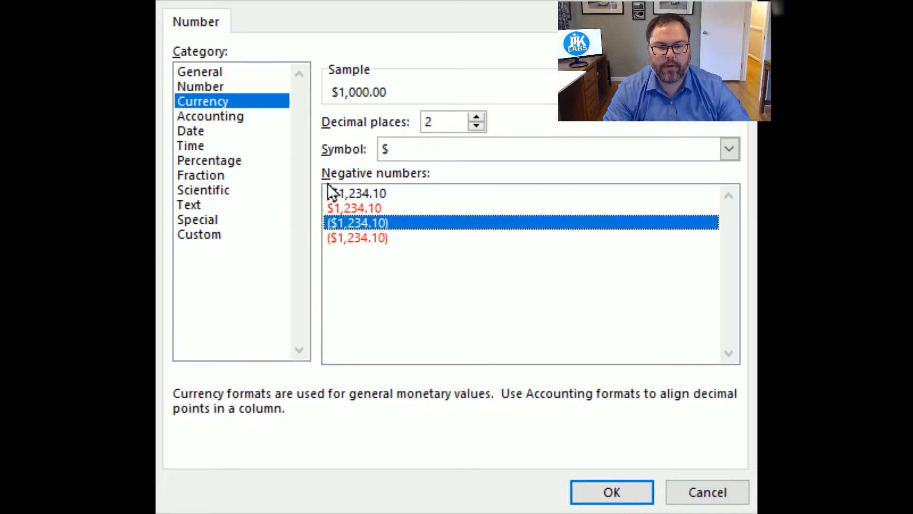
pyautogui.click(594, 491)
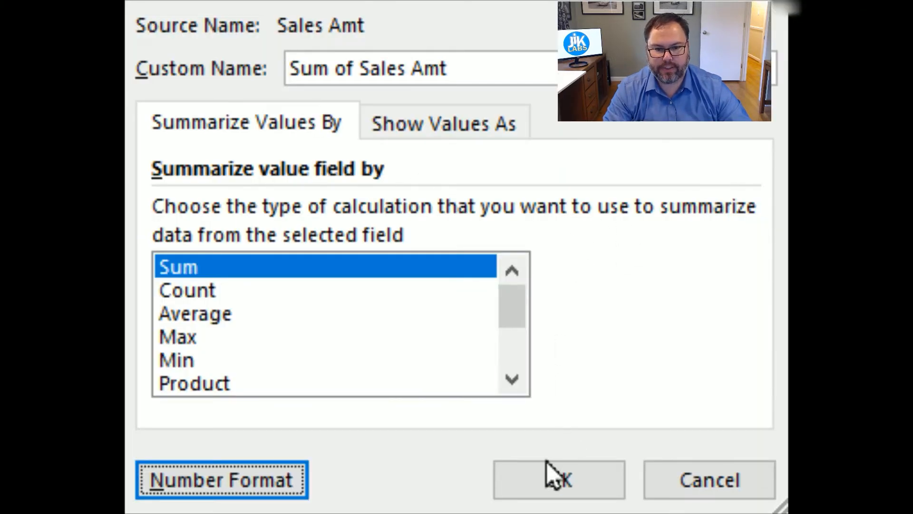
pyautogui.click(548, 475)
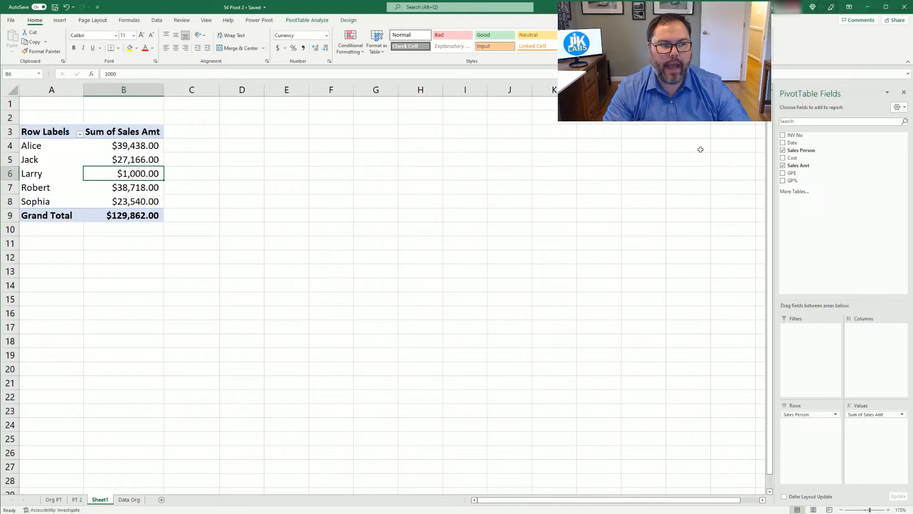
# - Add and remove the Cost field once more, and browse the Data Org sheet from its first to its last record
pyautogui.click(783, 159)
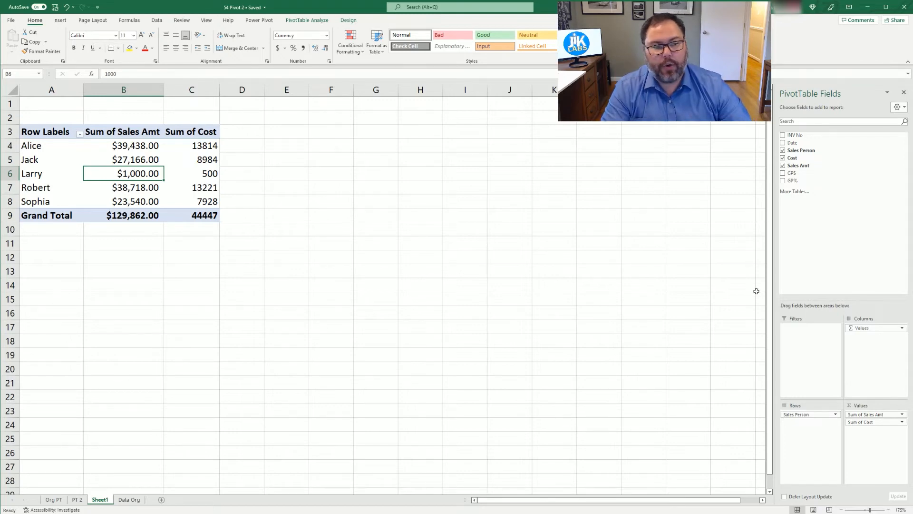
pyautogui.click(783, 160)
pyautogui.hotkey('ctrl', 'pagedown')
pyautogui.scroll(7, 108, 309)
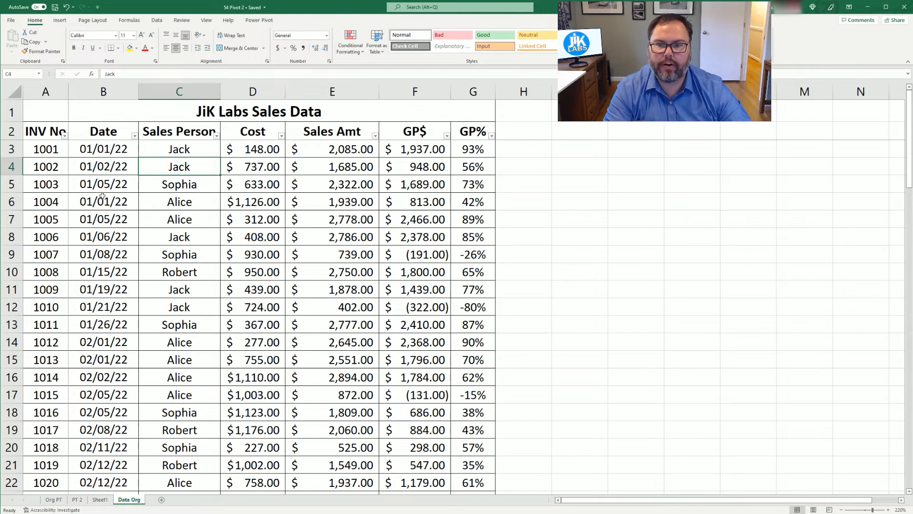
pyautogui.scroll(-20, 257, 198)
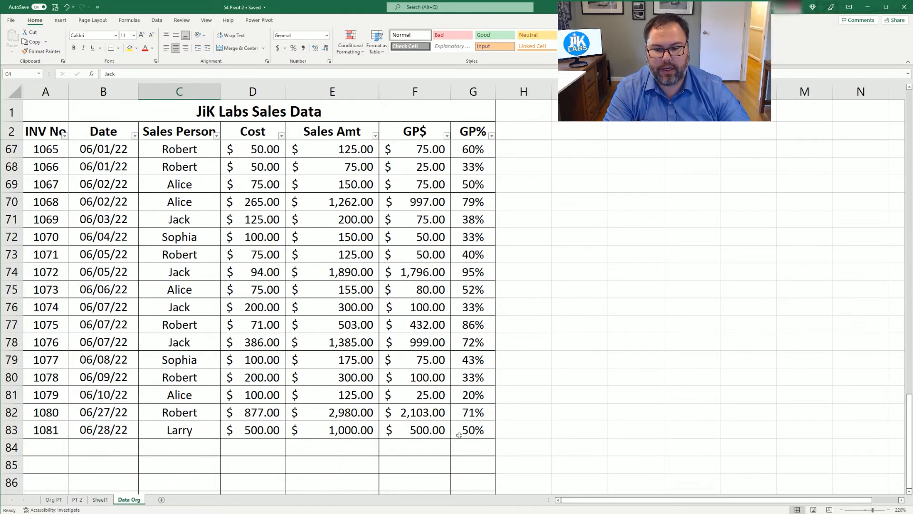
# - Rename the pivot table's worksheet Sheet1 to JiK PT
pyautogui.click(100, 501)
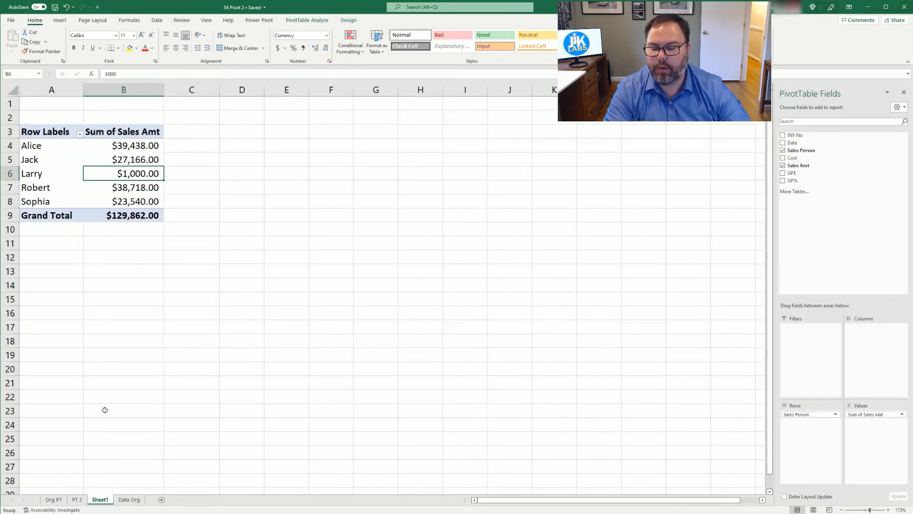
pyautogui.doubleClick(106, 500)
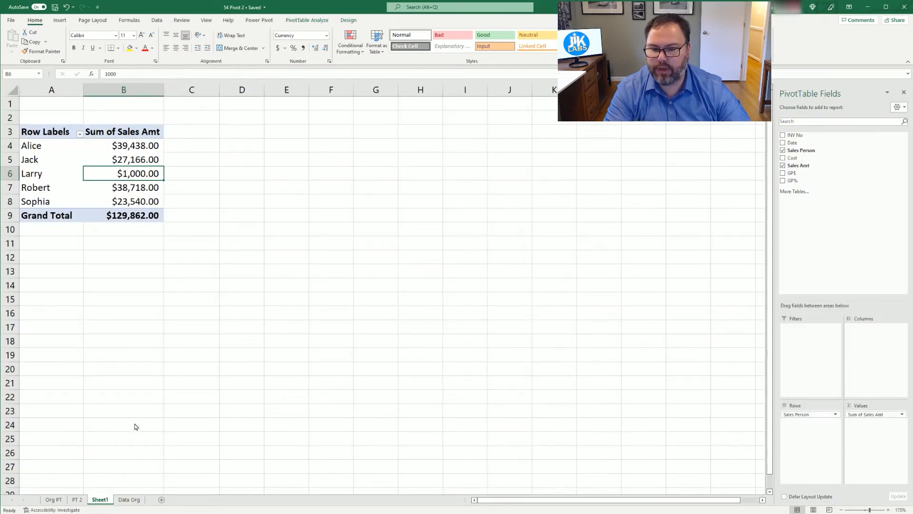
pyautogui.write('JiK PT')
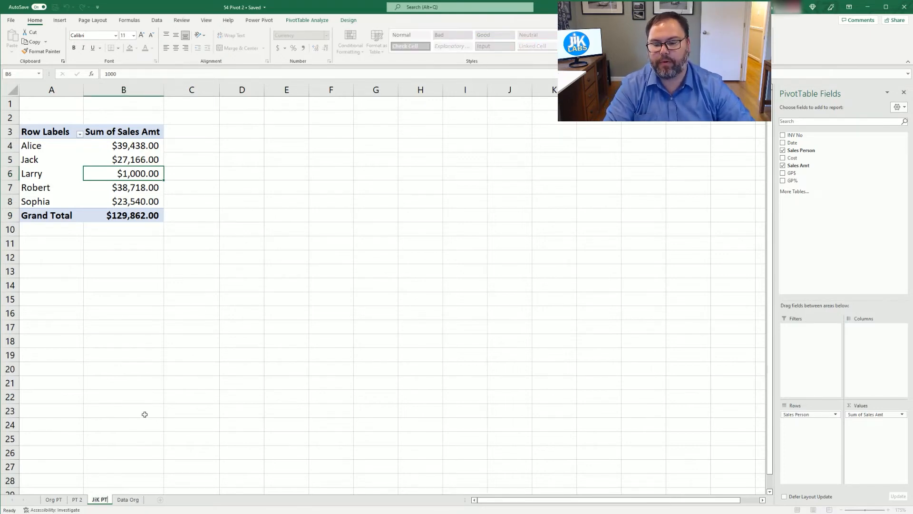
pyautogui.press('Return')
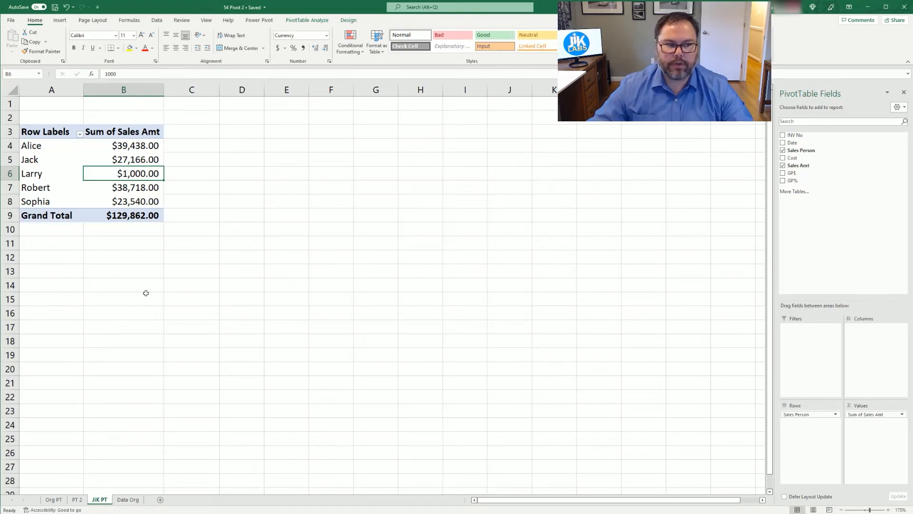
# - Add Sales Amt to the values a second time, summarized by Count, and order the count before the sum
pyautogui.moveTo(798, 166); pyautogui.dragTo(879, 453)
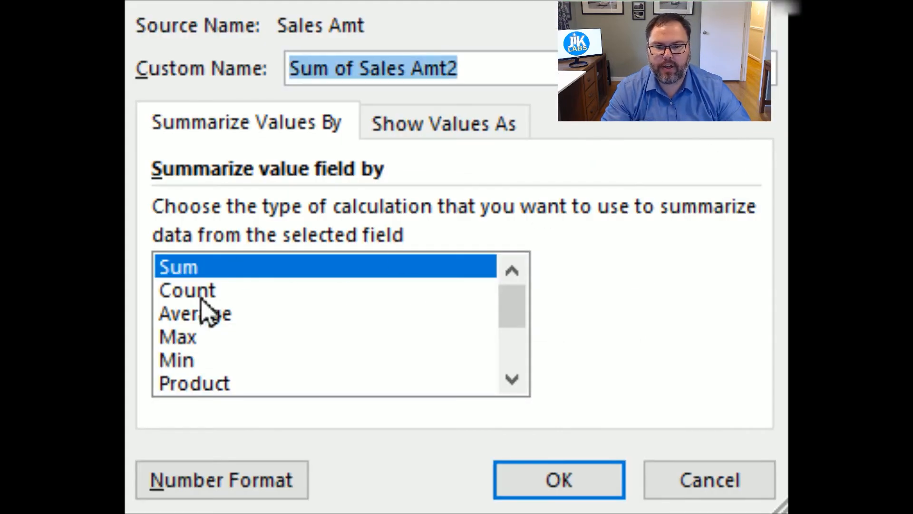
pyautogui.click(200, 297)
pyautogui.click(560, 485)
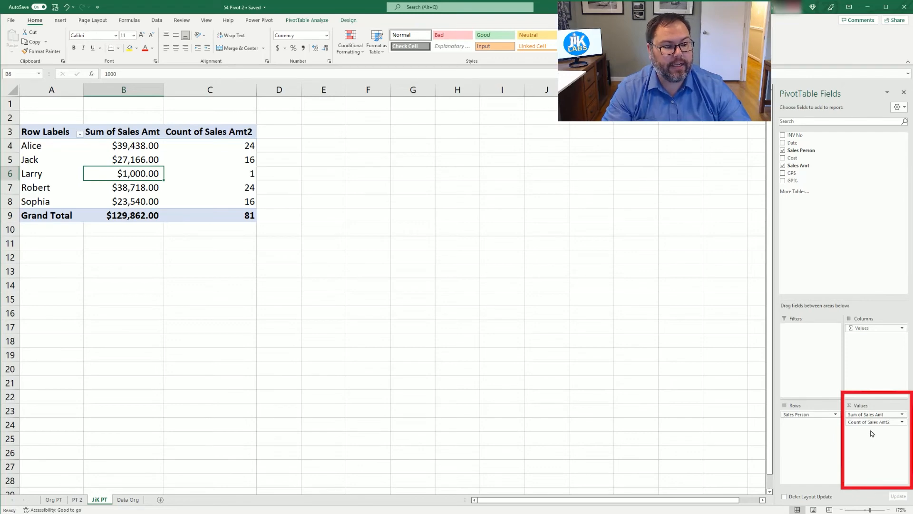
pyautogui.click(117, 162)
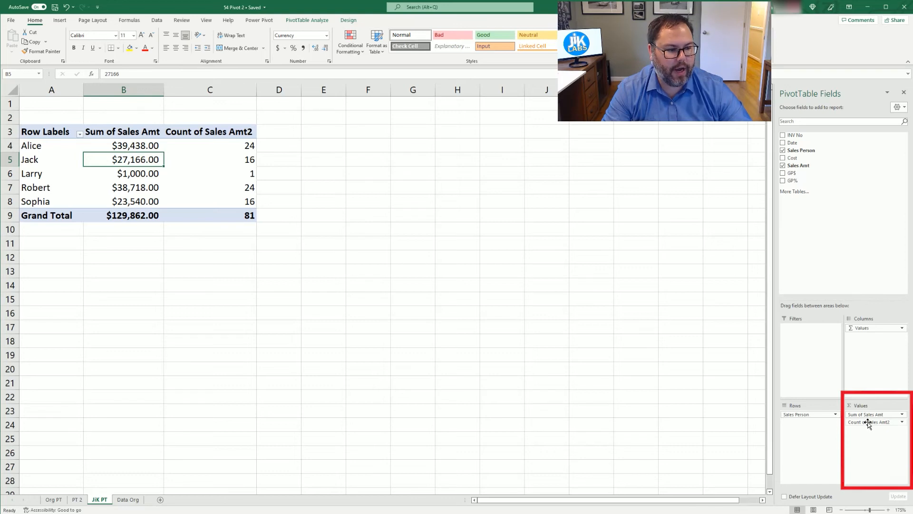
pyautogui.moveTo(867, 415); pyautogui.dragTo(867, 434)
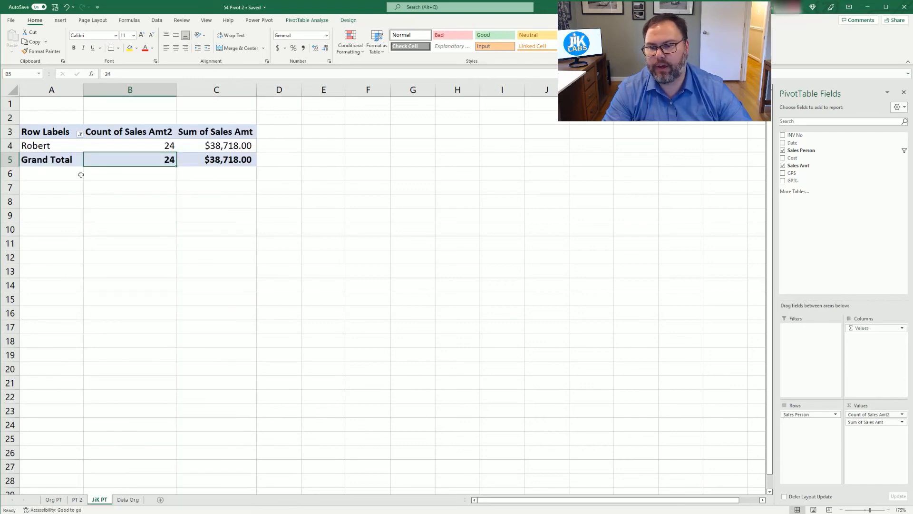
# - Set the Row Labels filter to Select All to include every sales person in the pivot table
pyautogui.click(80, 134)
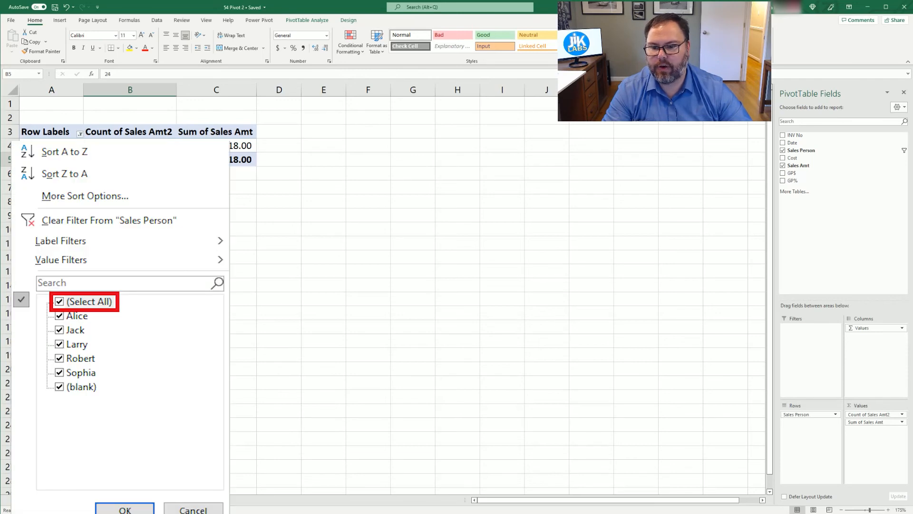
pyautogui.press('Escape')
pyautogui.click(164, 295)
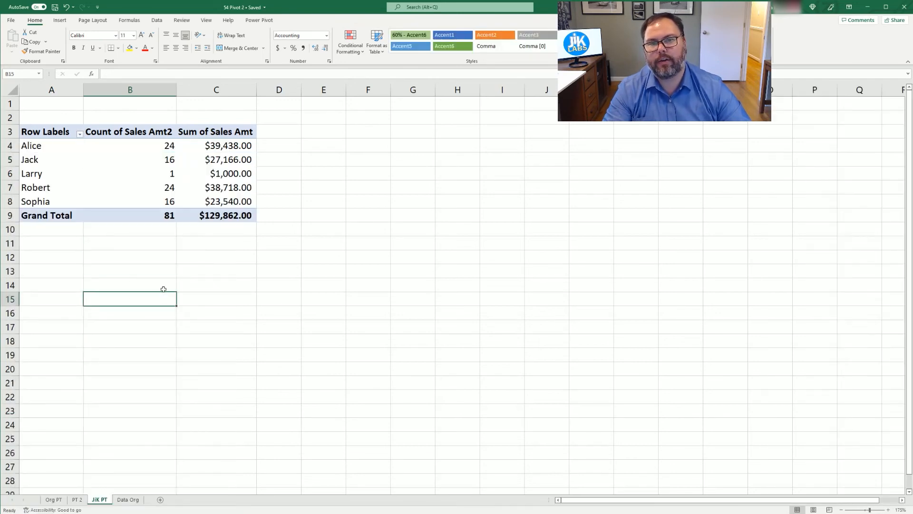